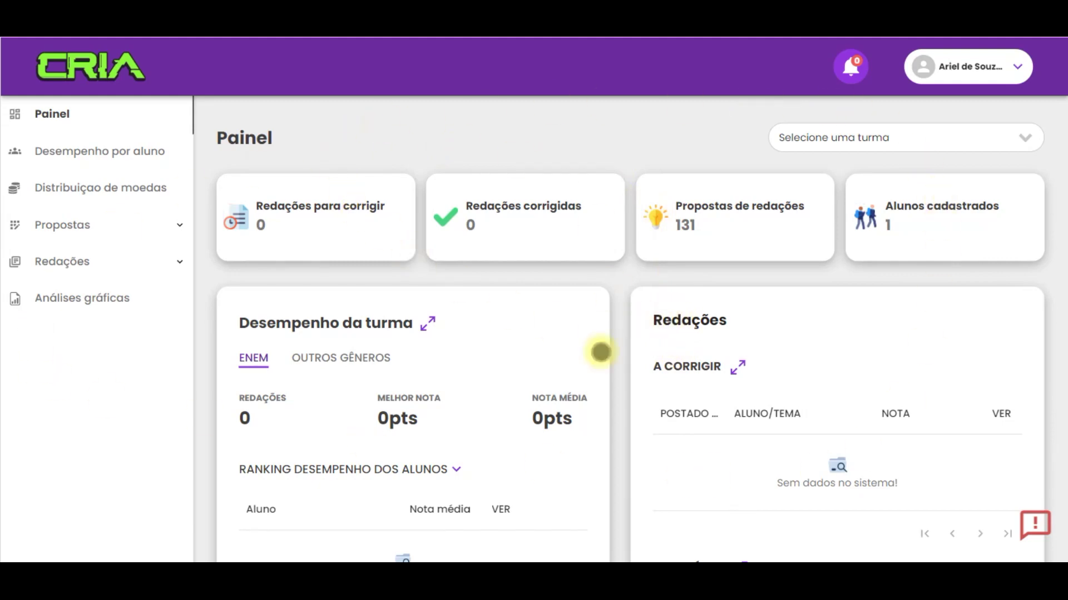
Step: Examine the dashboard's summary cards, the class performance section and the lists of essays to correct, assigned essays and all essays
scroll(515, 260, "down", 7)
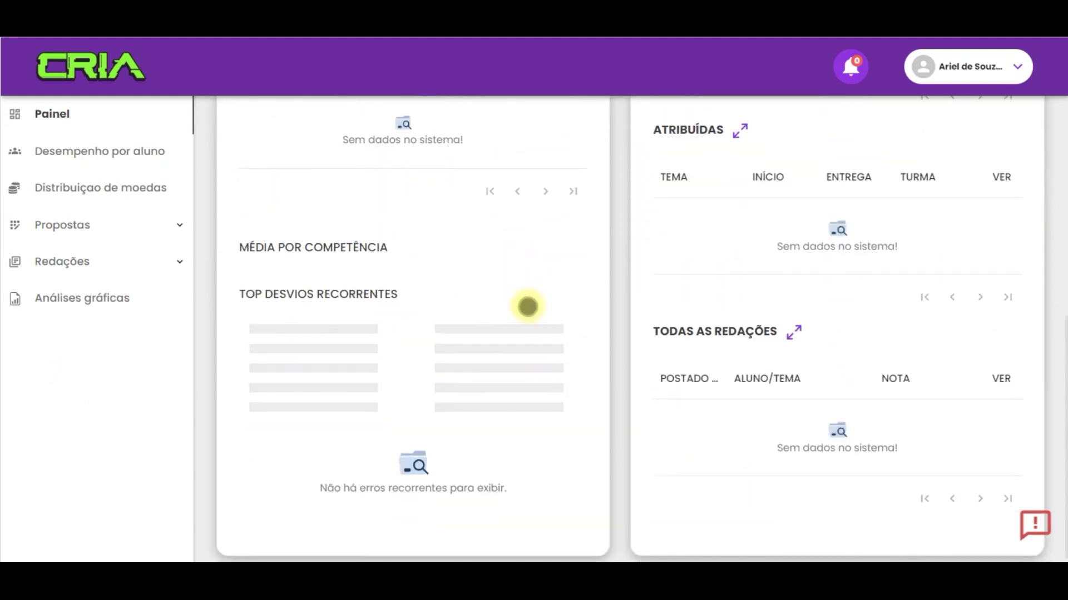
scroll(522, 303, "up", 8)
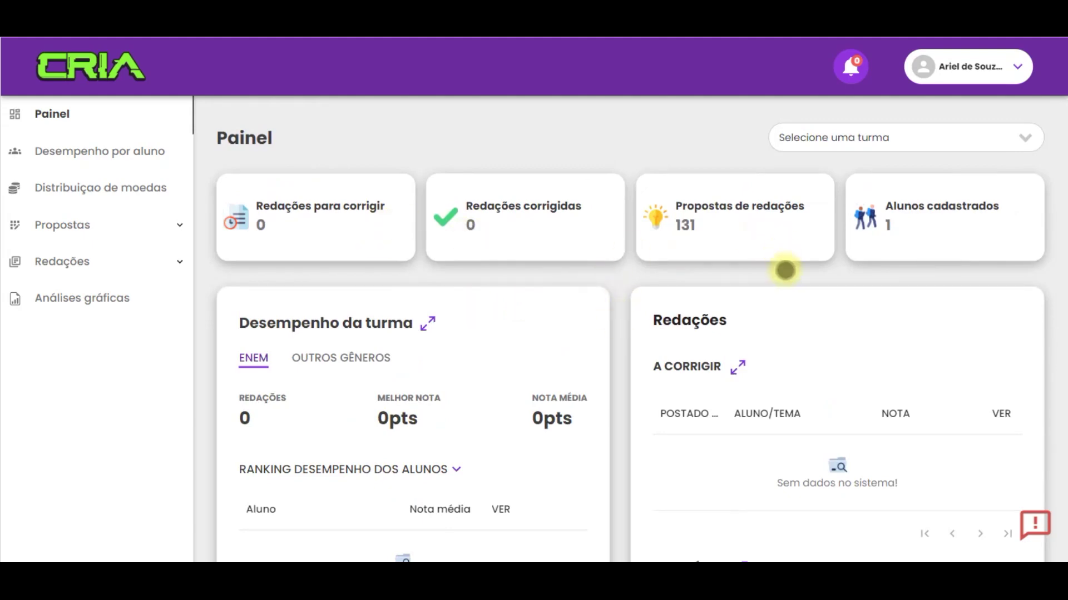
scroll(784, 268, "down", 8)
scroll(637, 284, "up", 2)
scroll(670, 295, "up", 5)
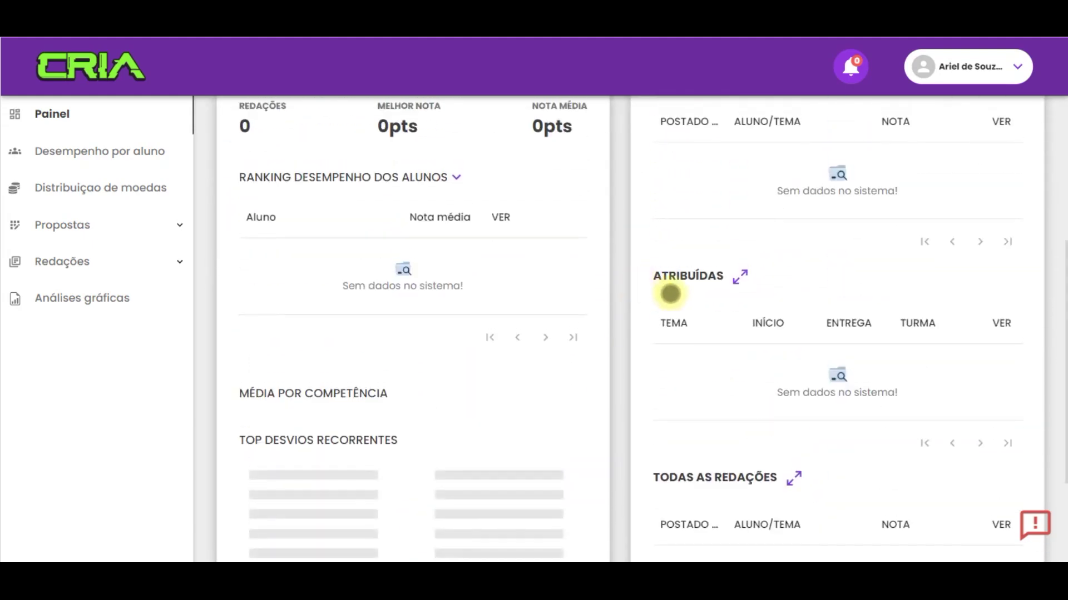
scroll(670, 288, "down", 3)
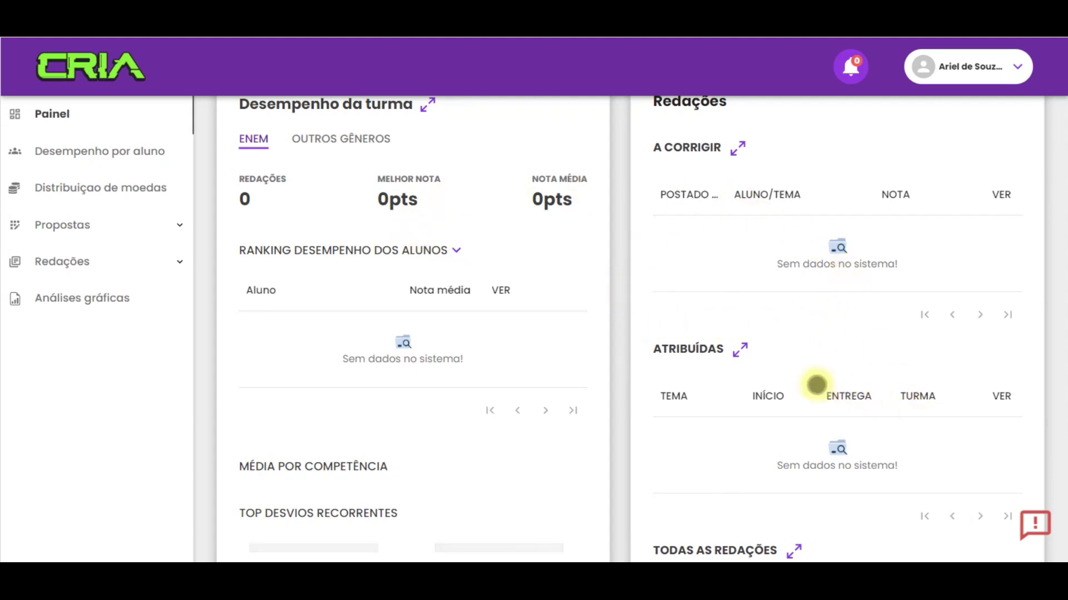
scroll(823, 383, "up", 3)
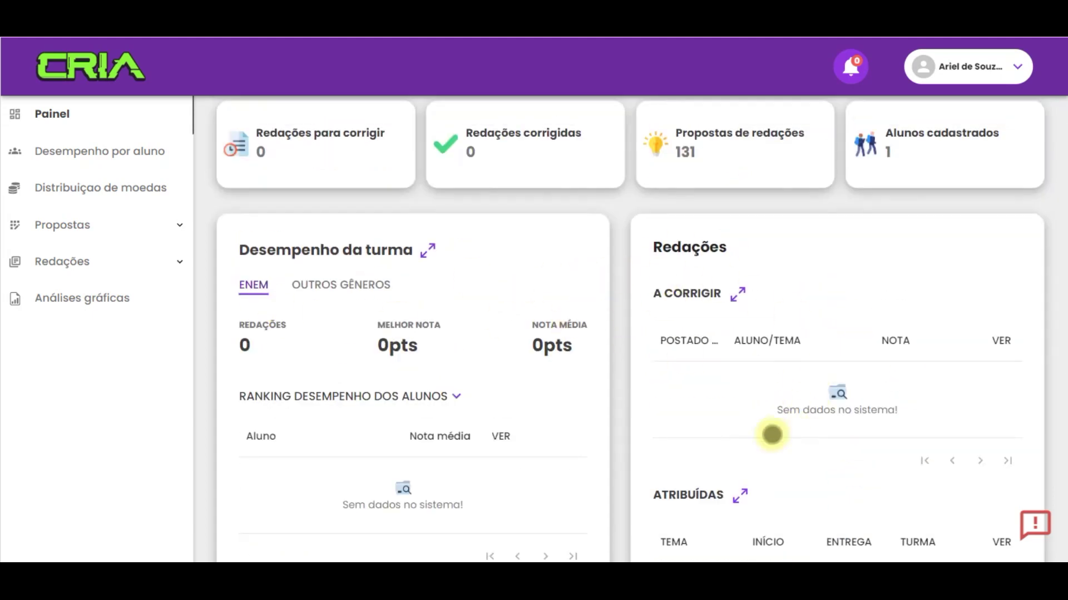
scroll(454, 276, "down", 6)
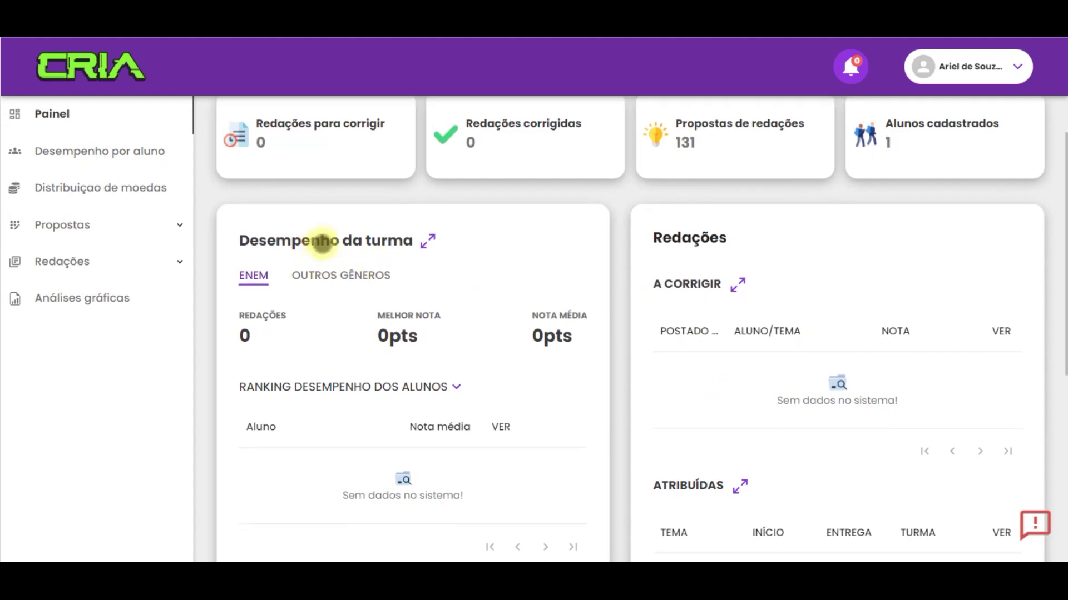
scroll(914, 346, "up", 8)
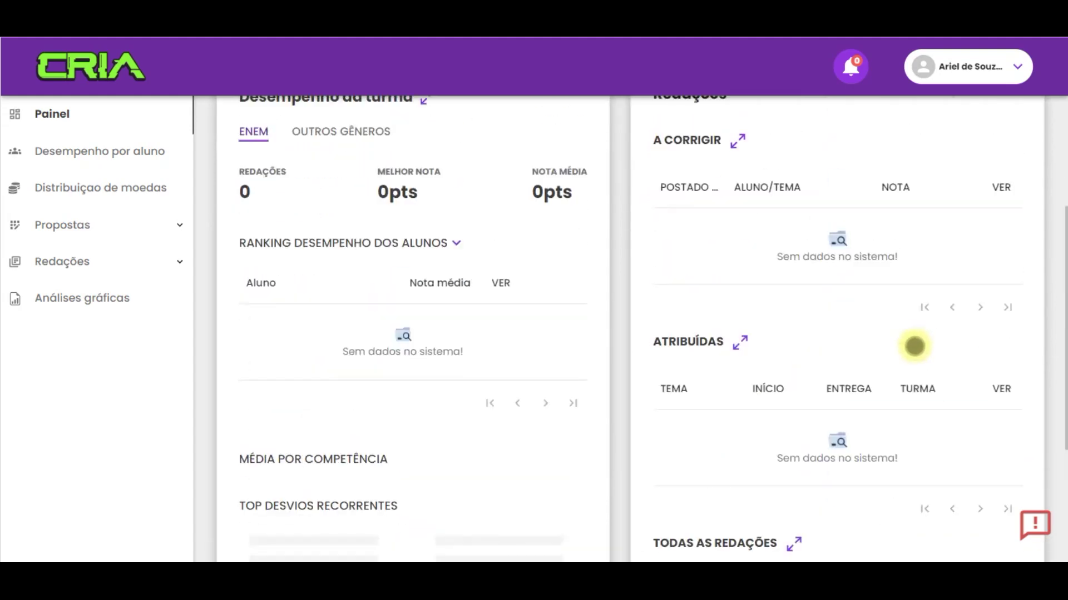
scroll(914, 346, "down", 4)
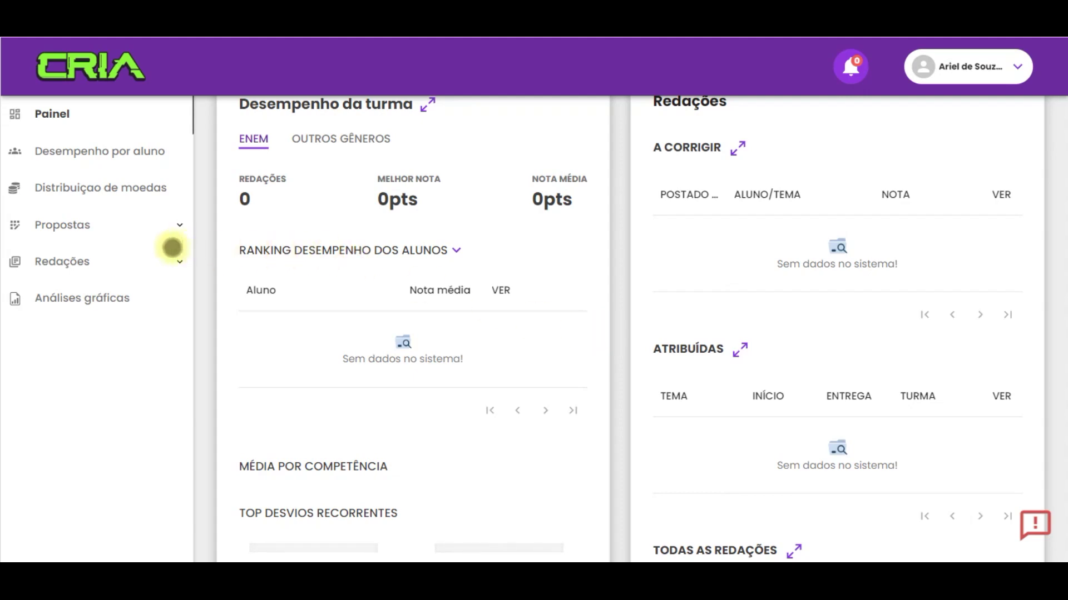
Step: Open the list of essay proposals and search it for "pandemia"
left_click(84, 223)
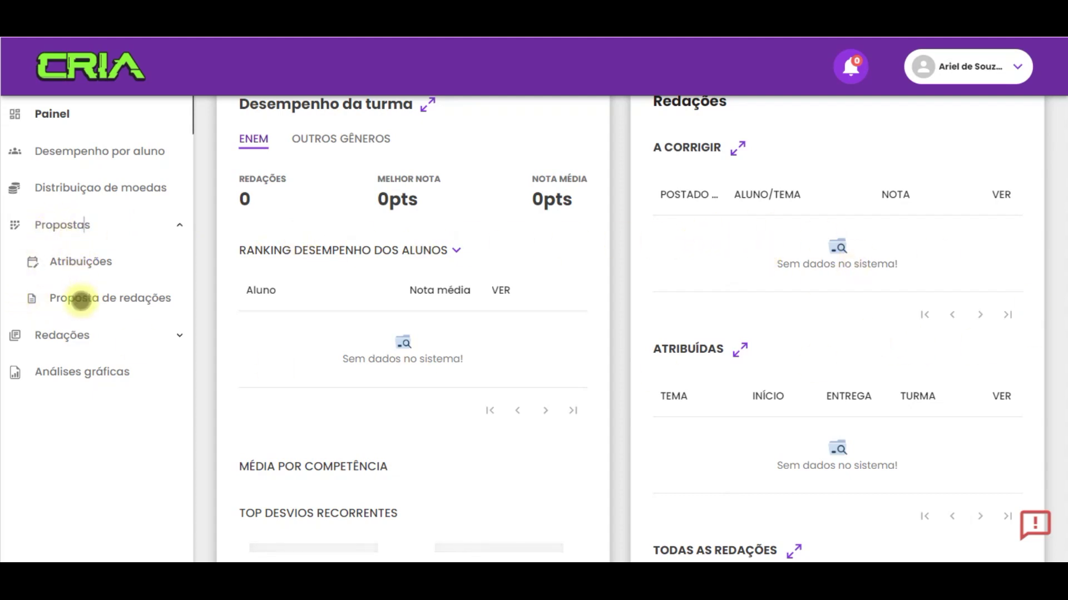
left_click(81, 301)
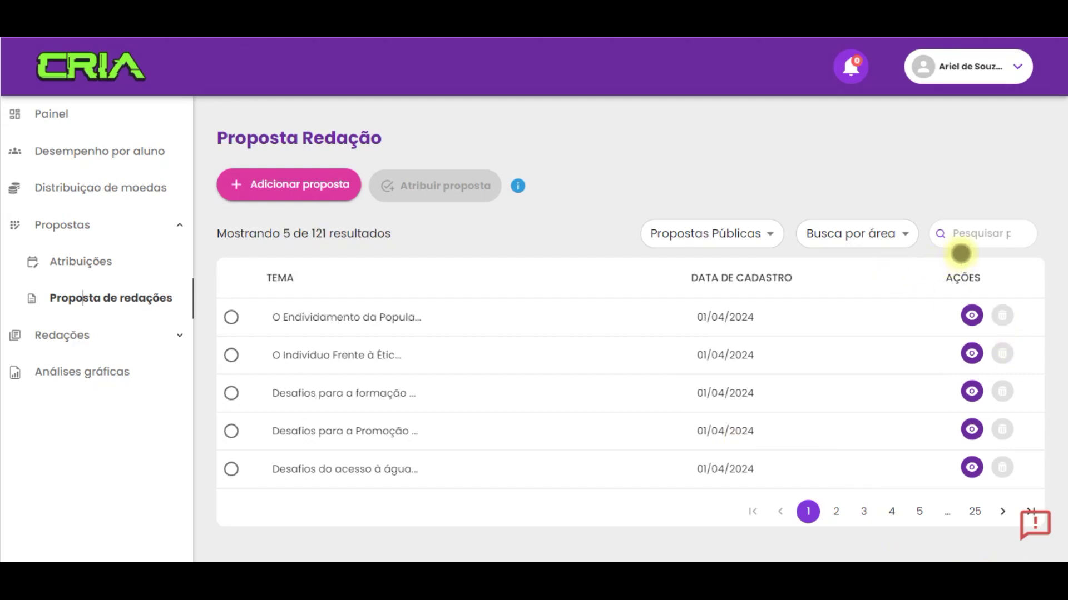
left_click(967, 237)
type("pandemia")
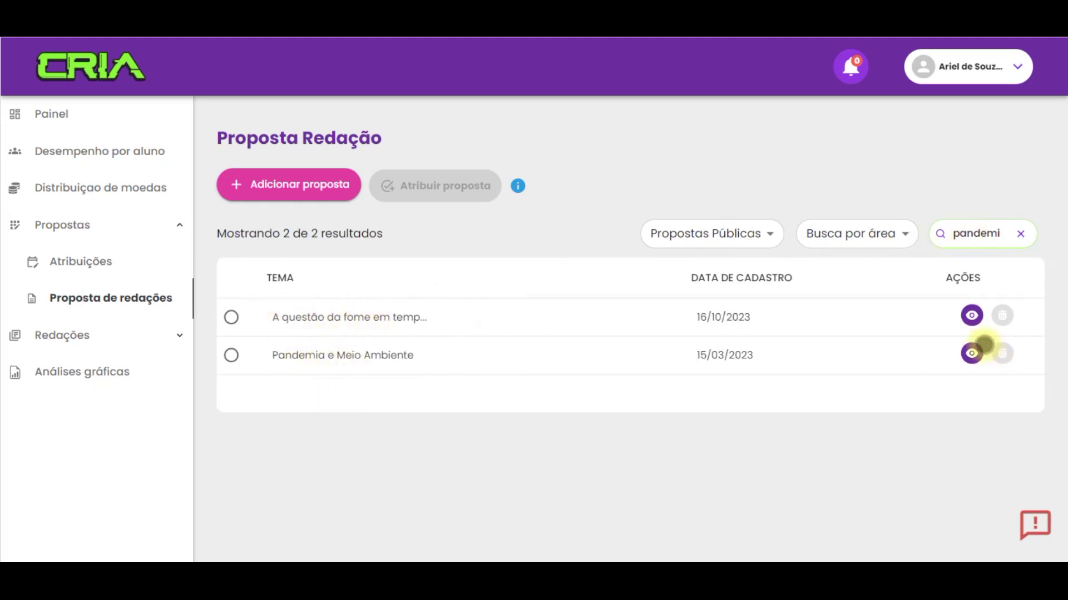
Step: Search the proposals for "mulher", check the full titles of the second and third results, and clear the search
type("mulher")
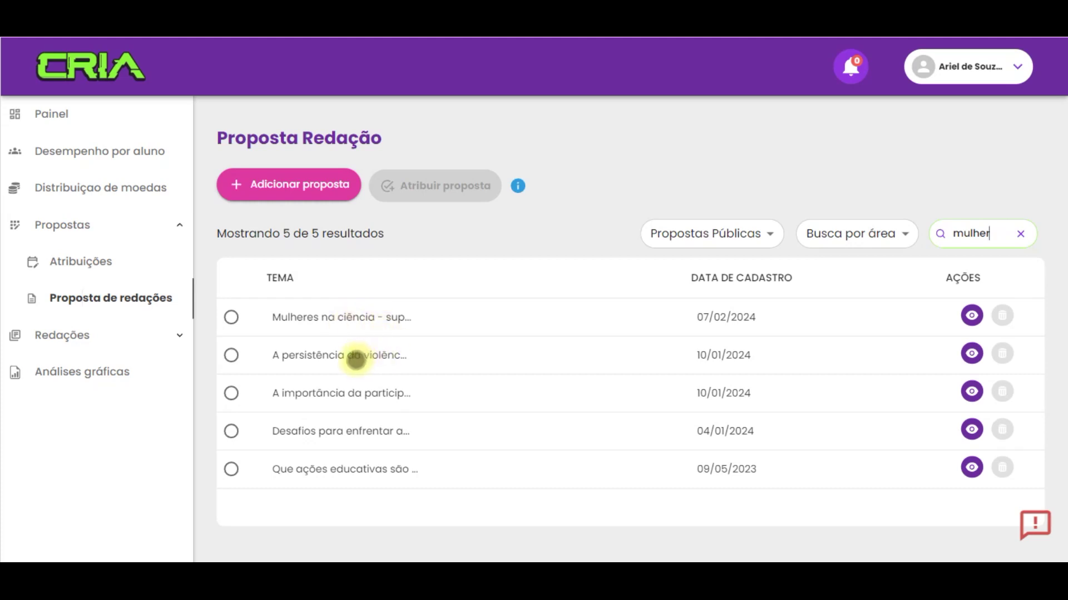
left_click(355, 361)
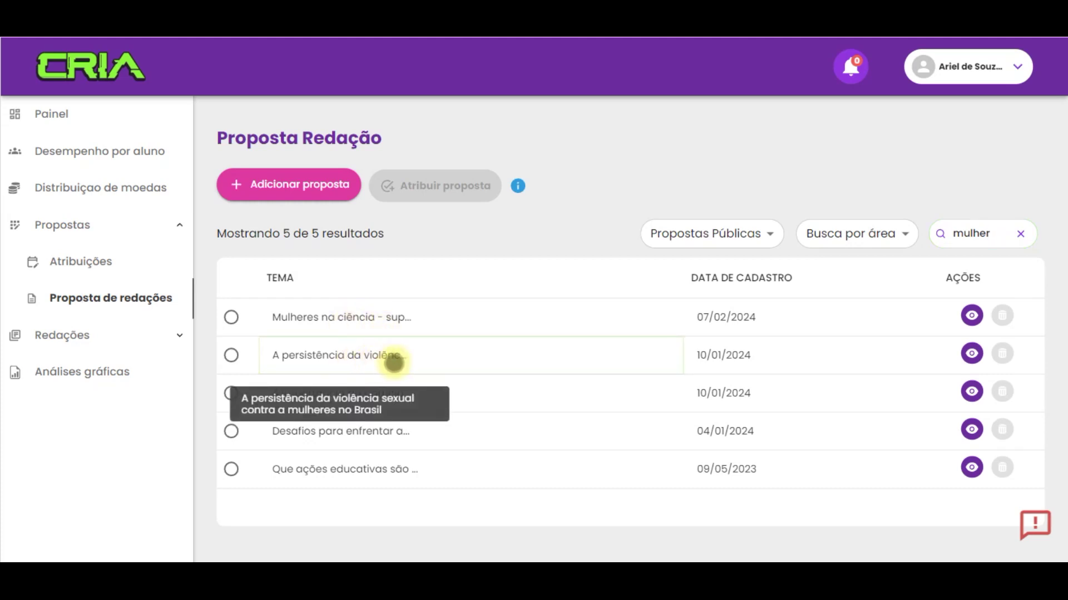
left_click(367, 403)
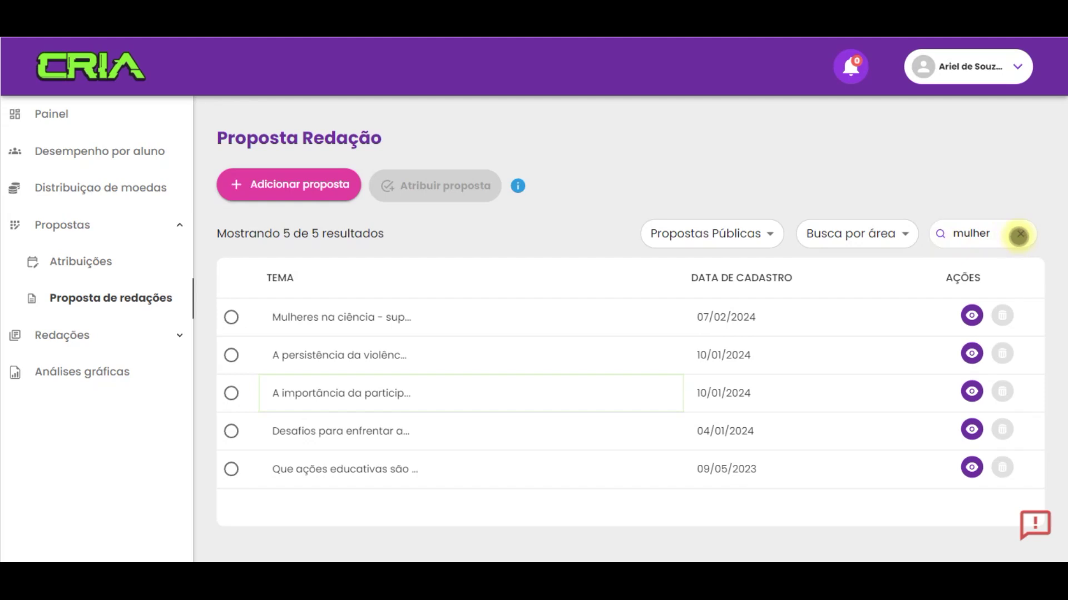
left_click(1018, 236)
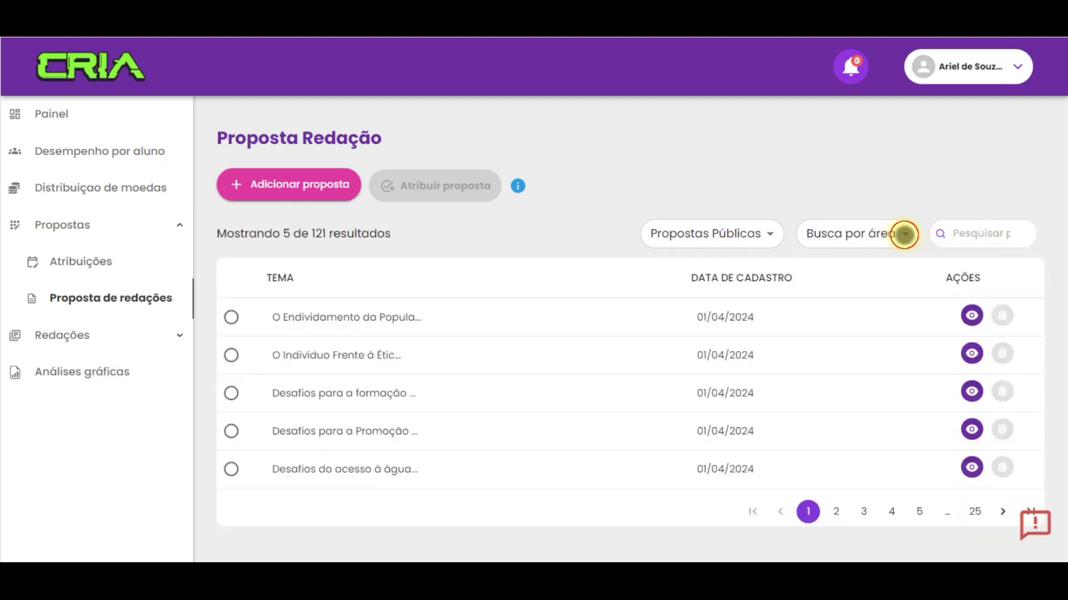
Step: Filter the proposals by the area Violência and select the one beginning "A prática de bullying ou"
left_click(905, 233)
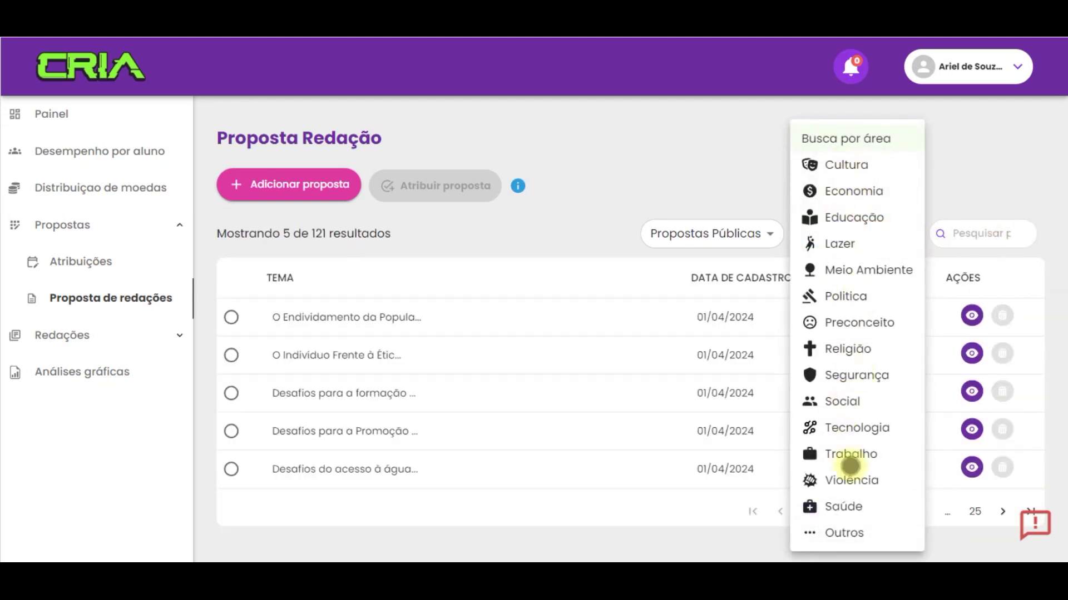
left_click(845, 481)
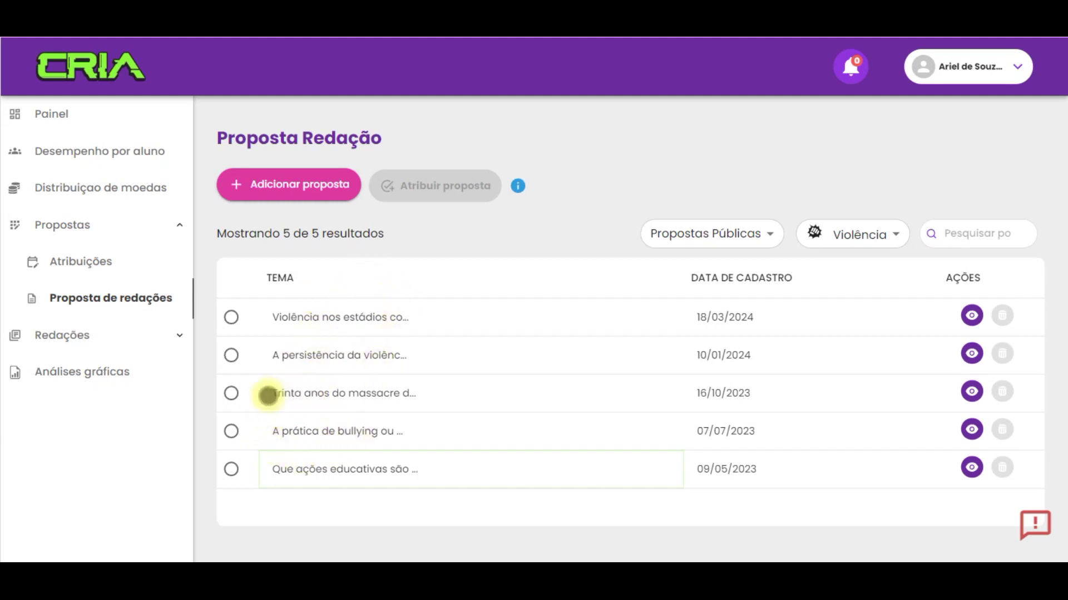
left_click(231, 432)
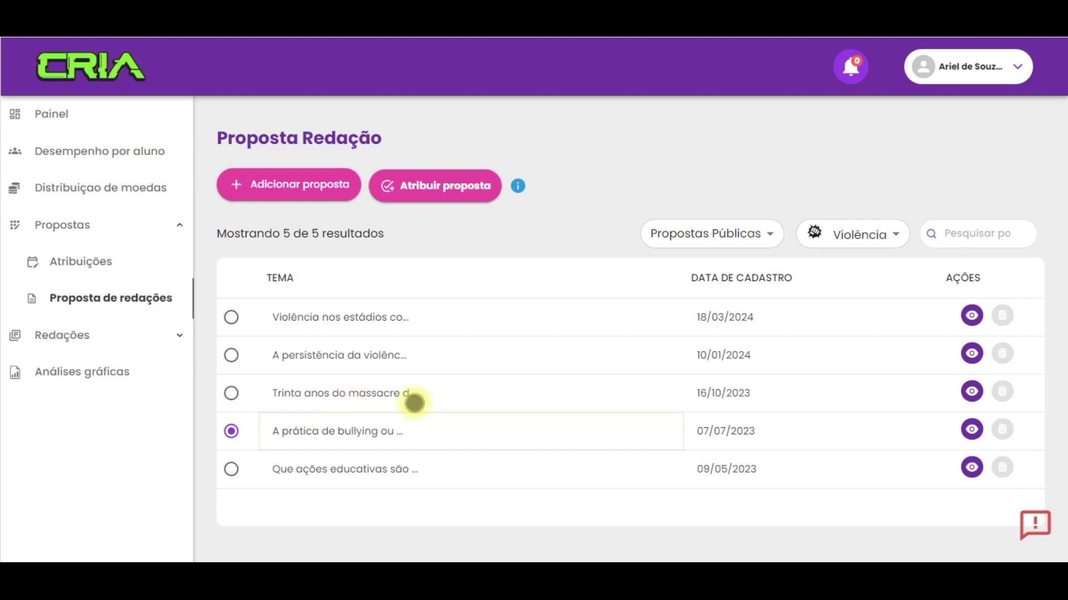
Step: View the motivating text of the selected bullying proposal, look through its pages, and close it
left_click(975, 429)
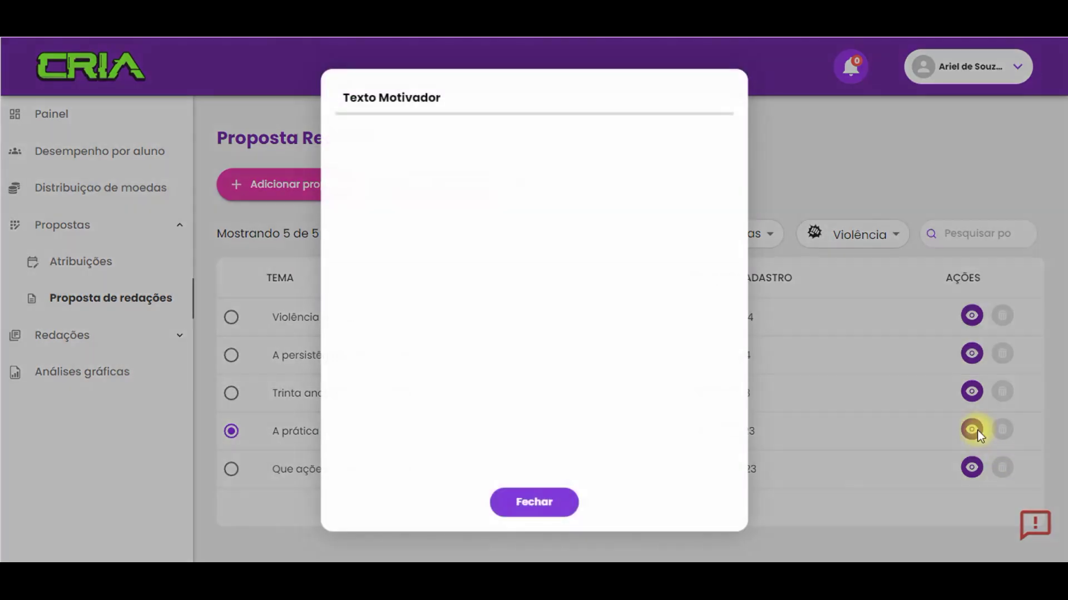
scroll(581, 222, "down", 15)
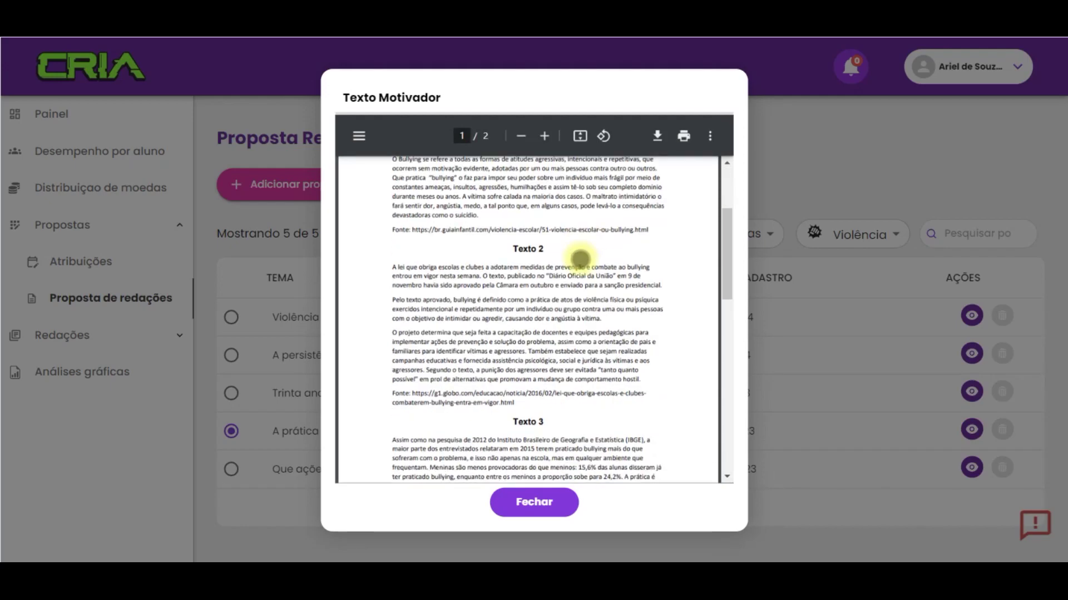
scroll(581, 258, "up", 15)
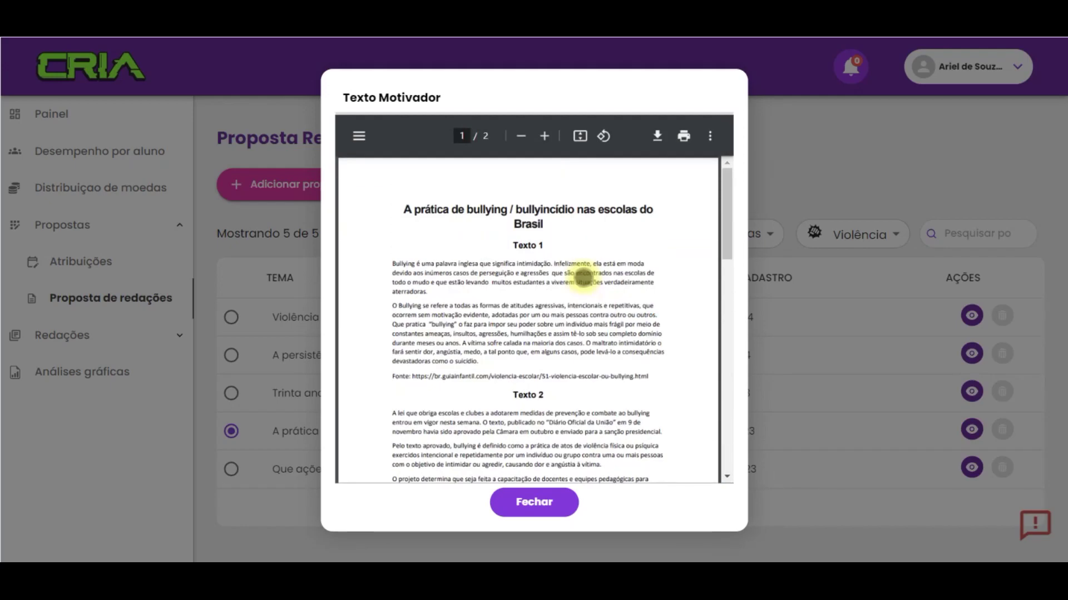
left_click(531, 515)
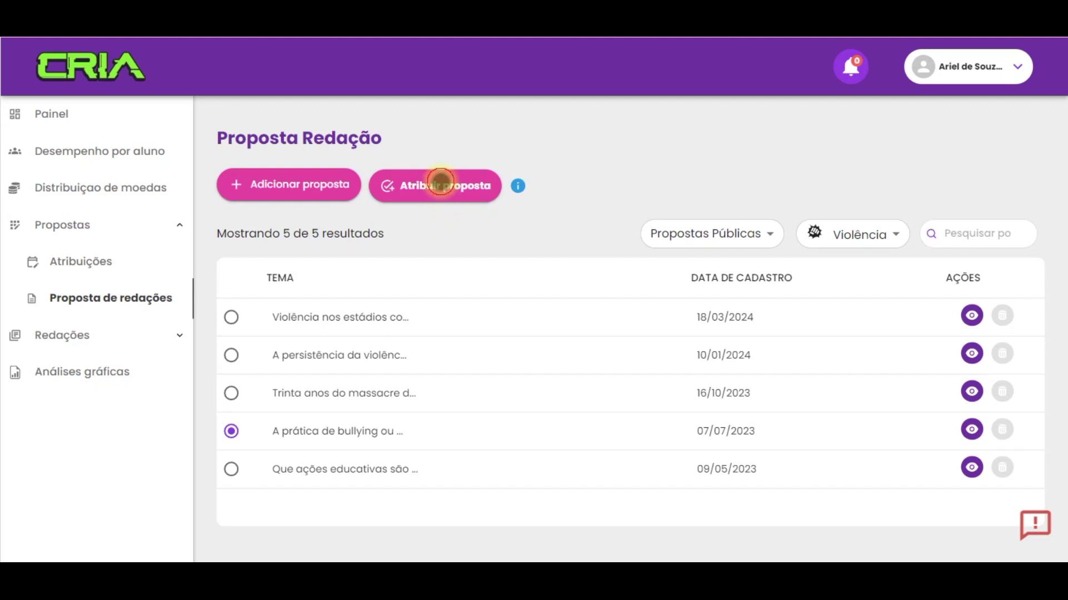
Step: Start assigning the selected proposal, with start date 18/04/2024 and delivery date 02/05/2024
left_click(440, 183)
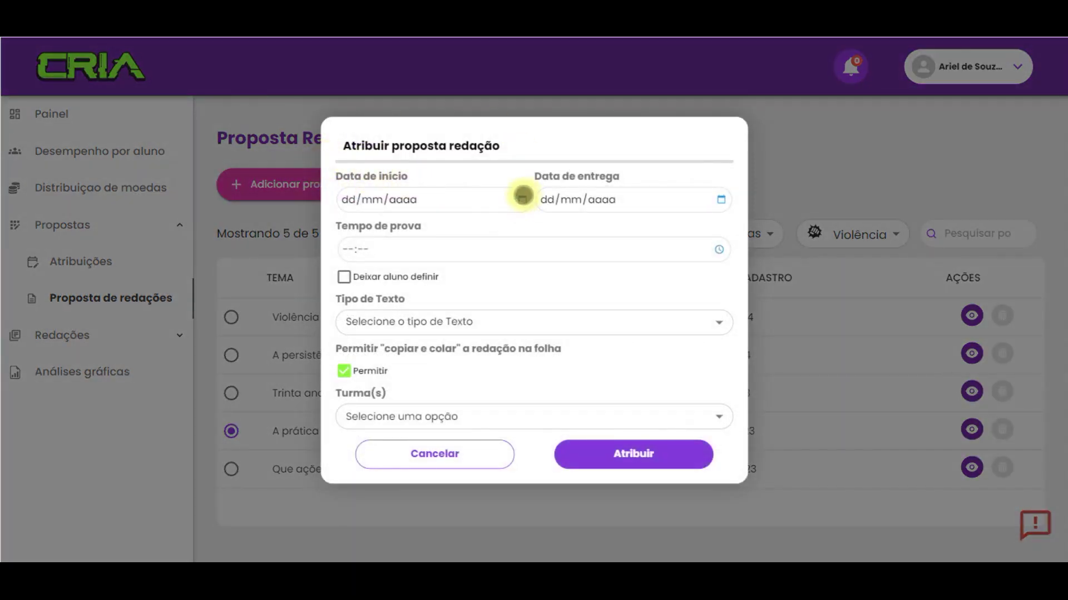
left_click(522, 196)
left_click(461, 342)
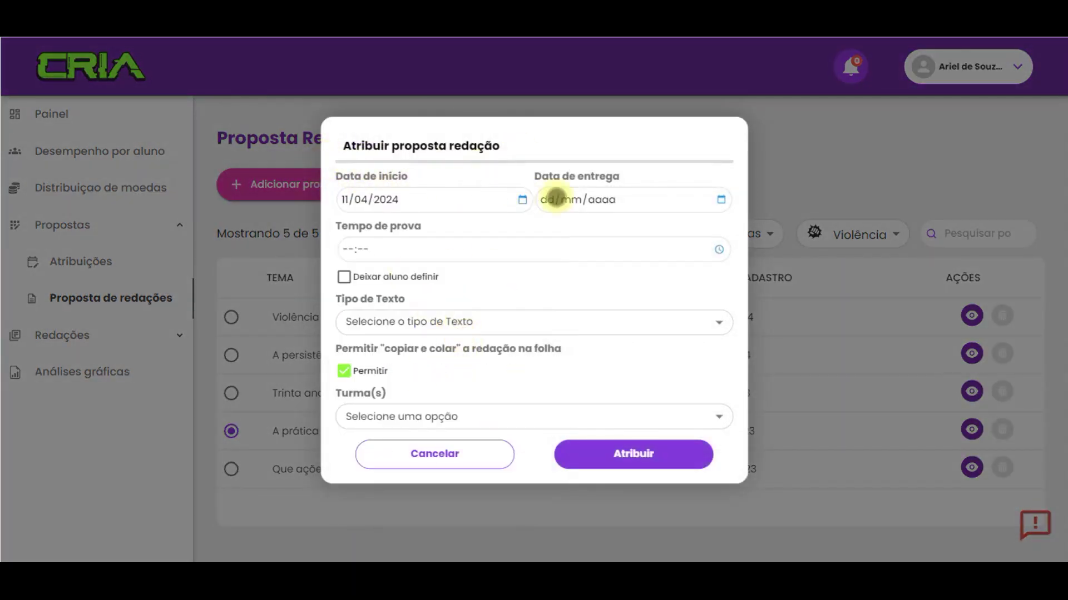
left_click(522, 199)
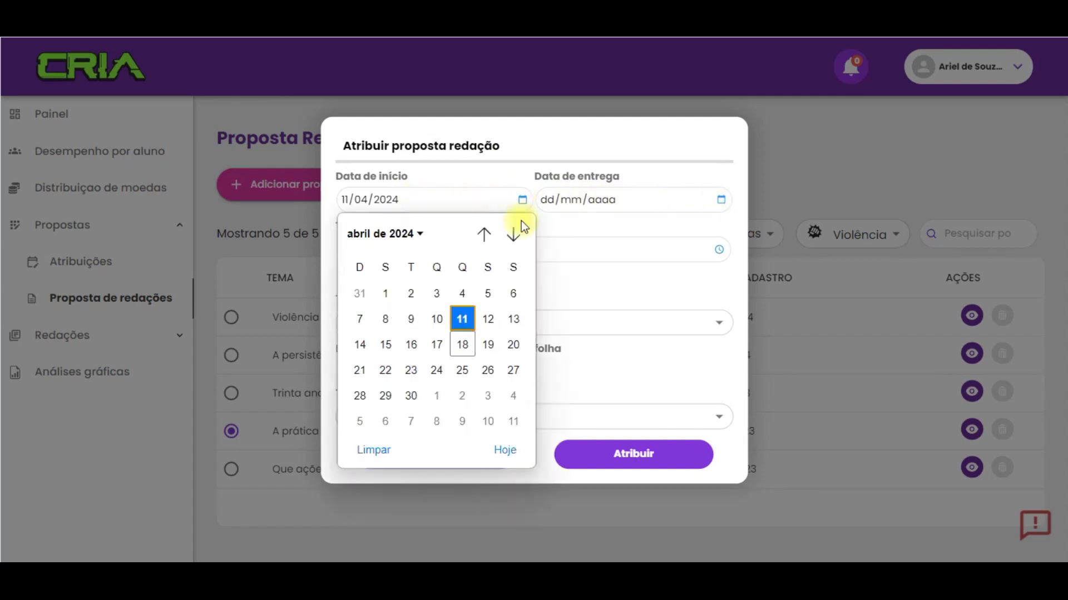
left_click(525, 201)
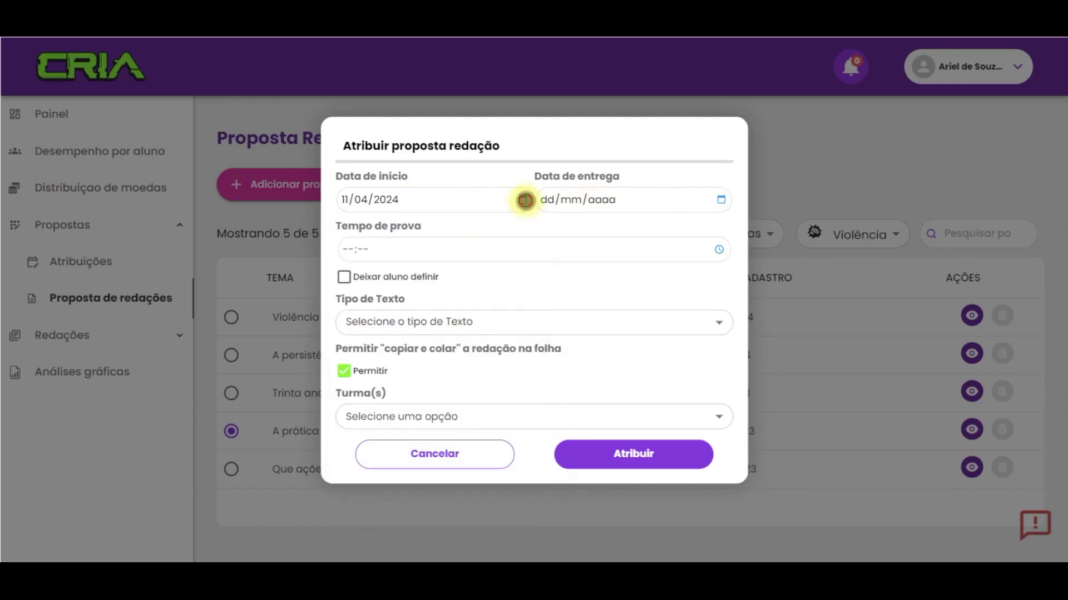
left_click(718, 200)
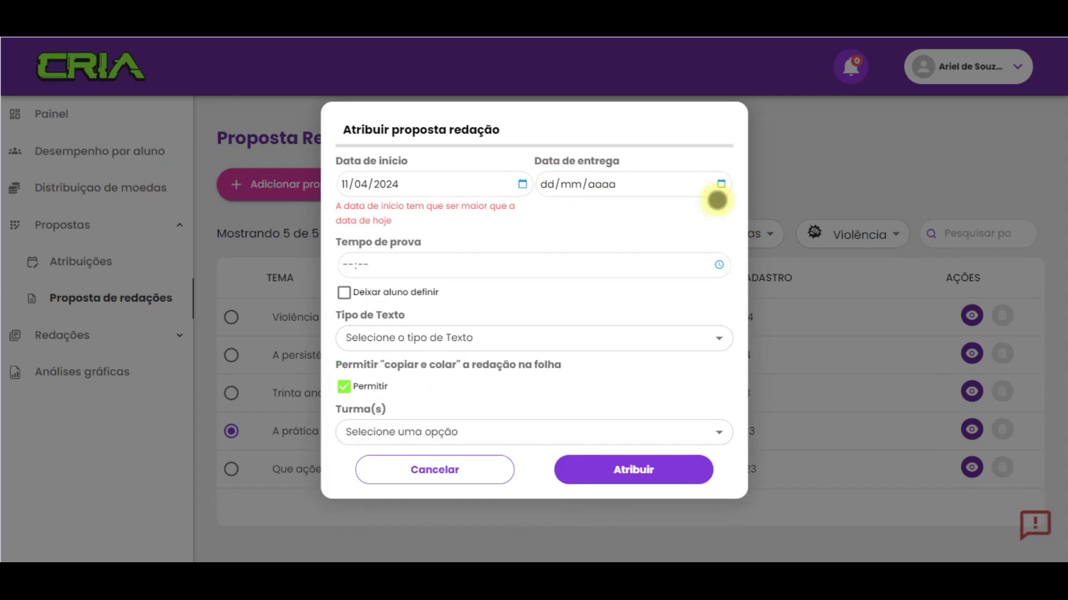
left_click(717, 188)
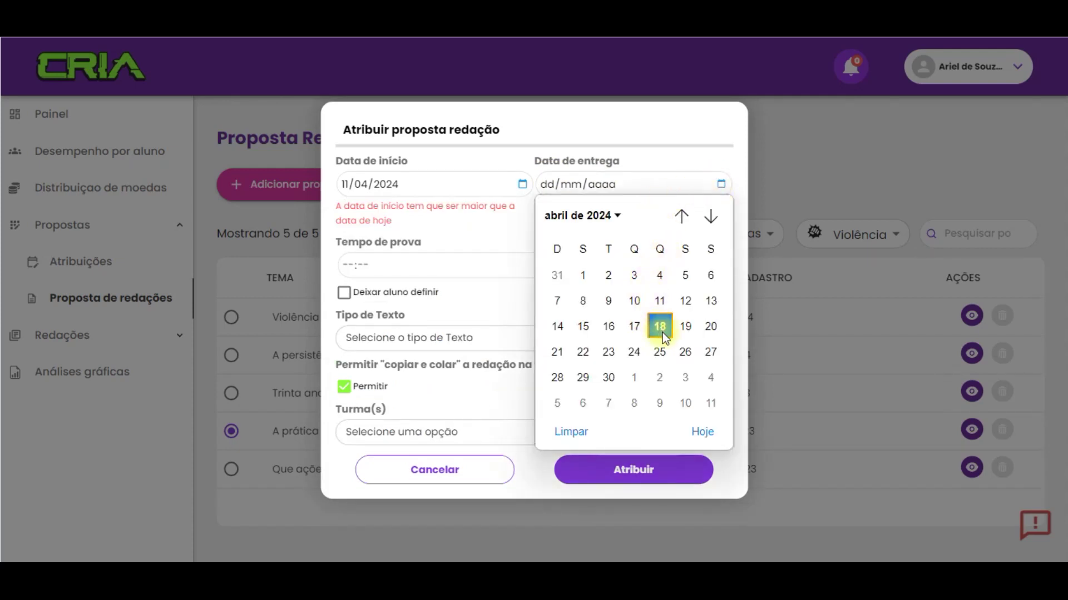
left_click(661, 382)
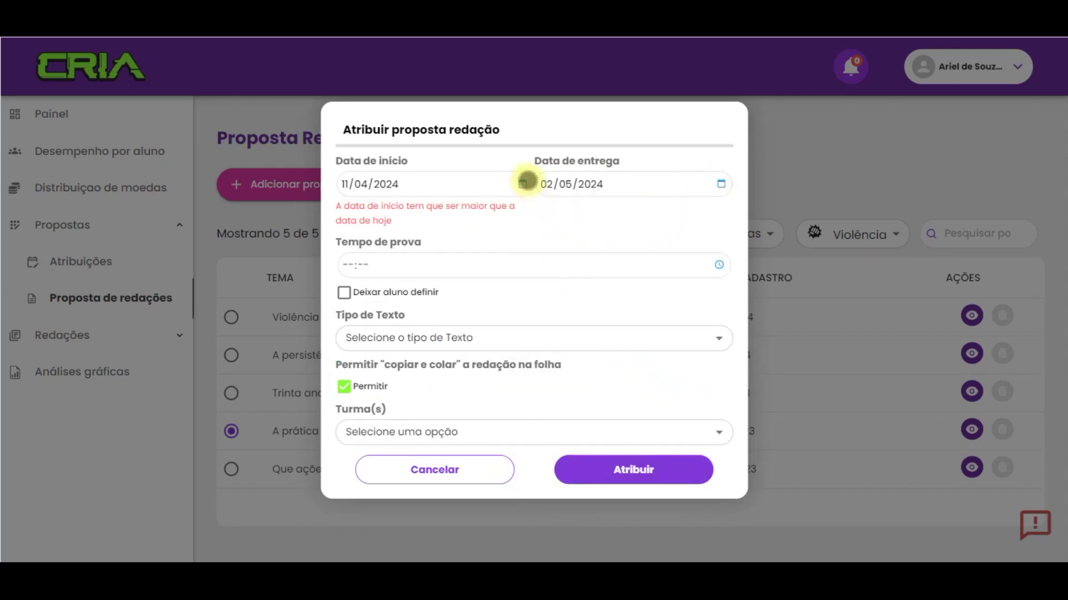
left_click(522, 183)
left_click(467, 326)
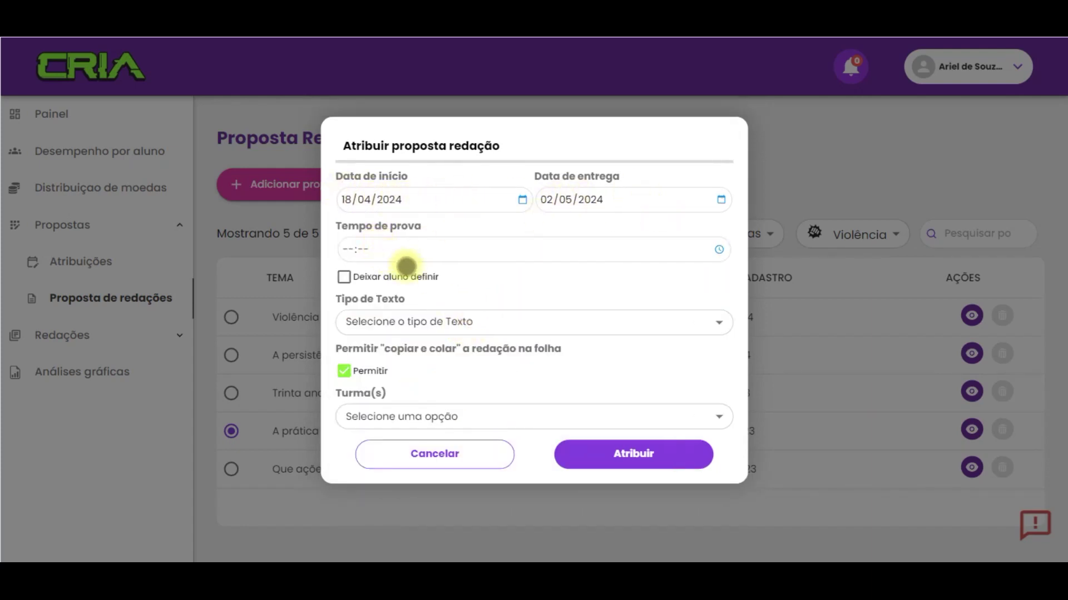
Step: Let the student define the test time and set the assignment's text type to Dissertativo
left_click(366, 250)
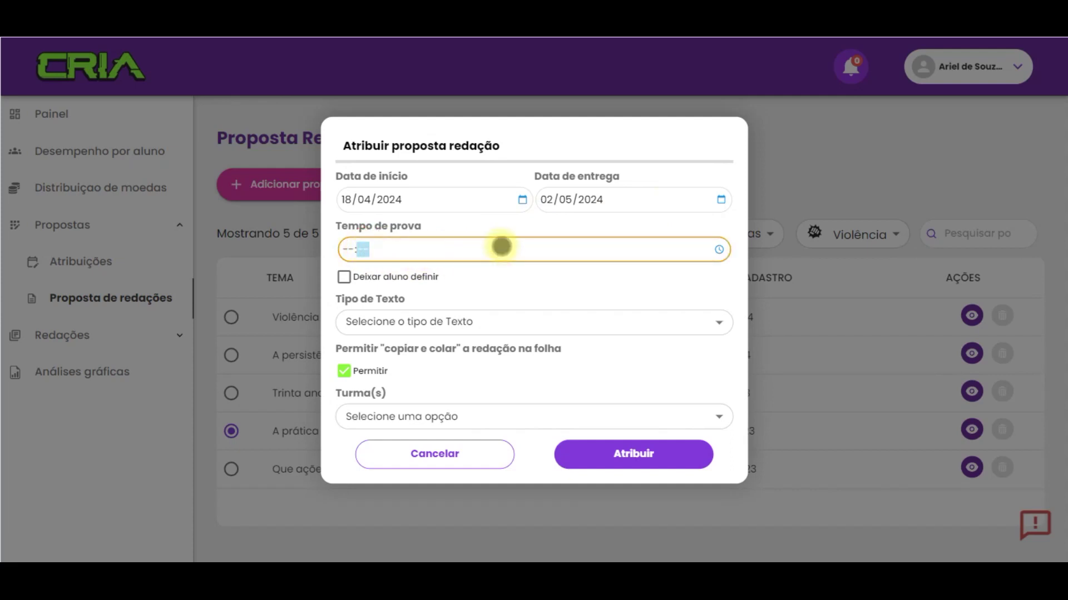
left_click(341, 274)
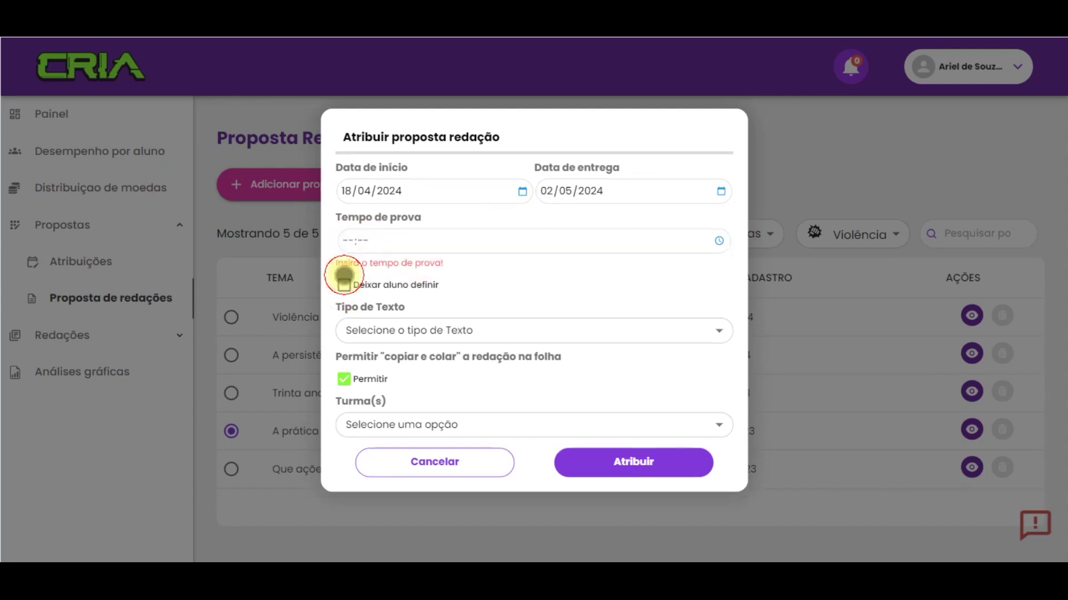
left_click(344, 283)
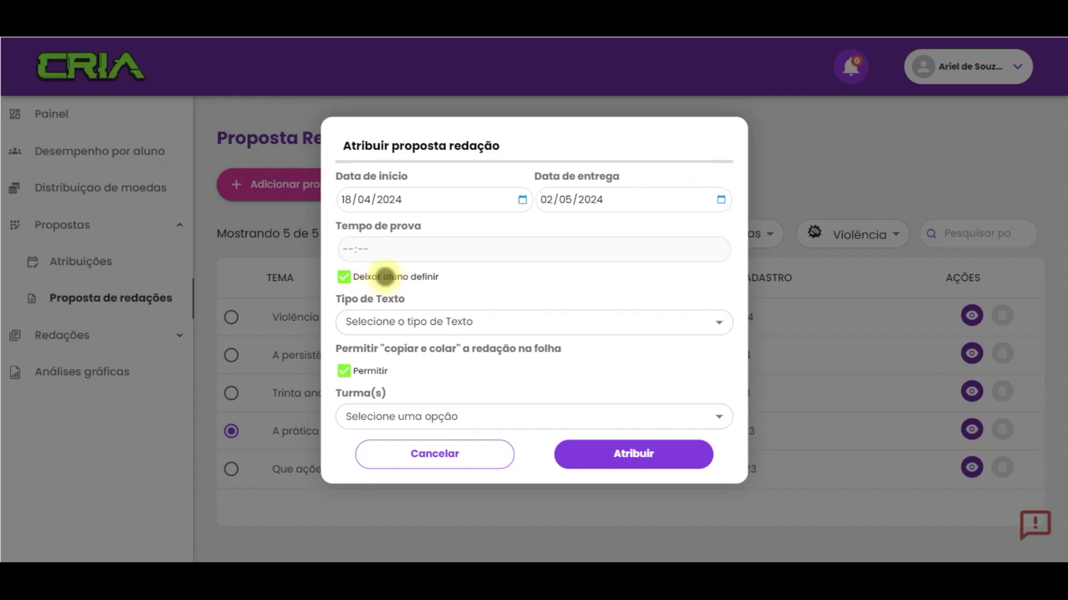
left_click(423, 322)
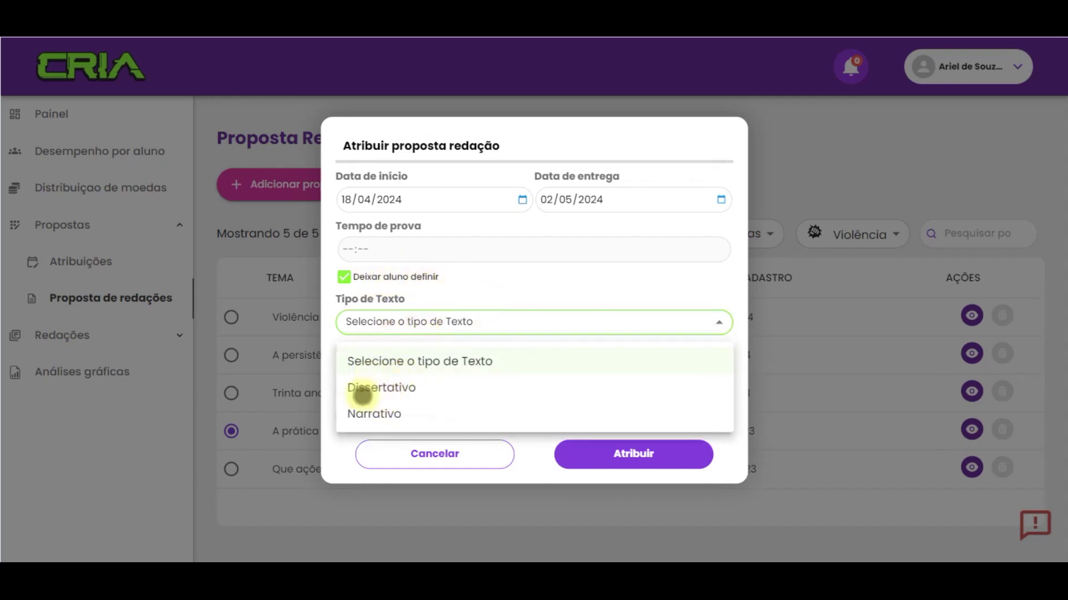
left_click(374, 391)
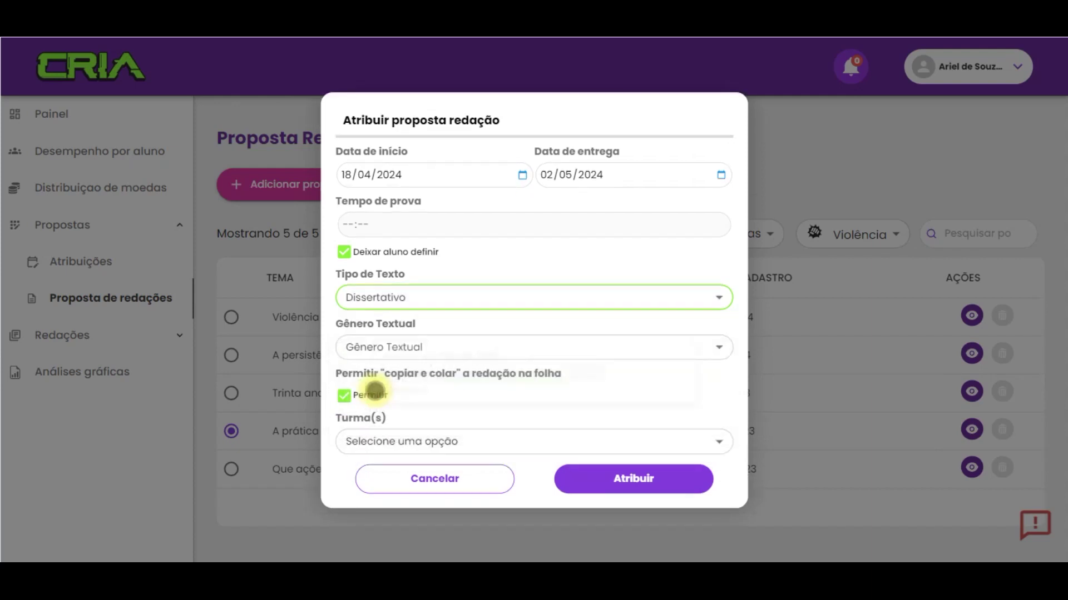
Step: Set the assignment's textual genre to Dissertação Argumentativa (ENEM) and allow copying and pasting the essay onto the sheet
left_click(416, 349)
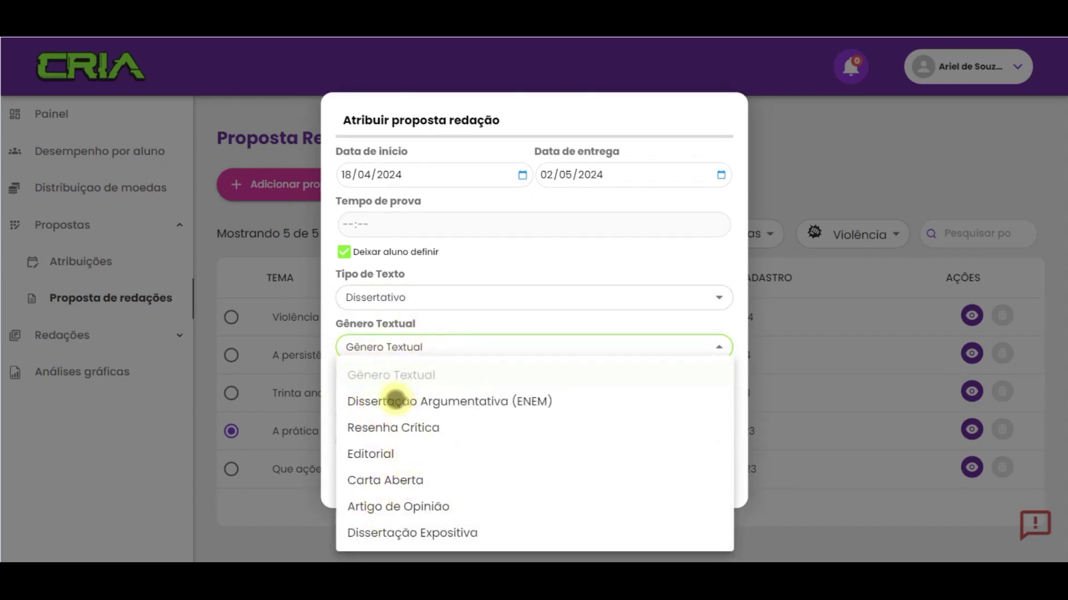
left_click(402, 402)
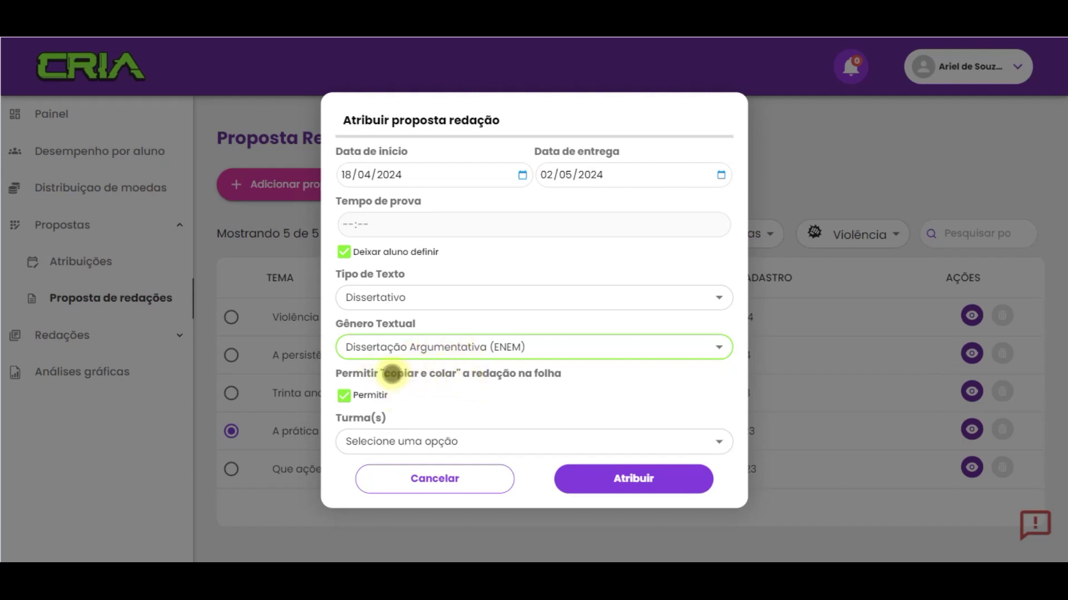
left_click(345, 394)
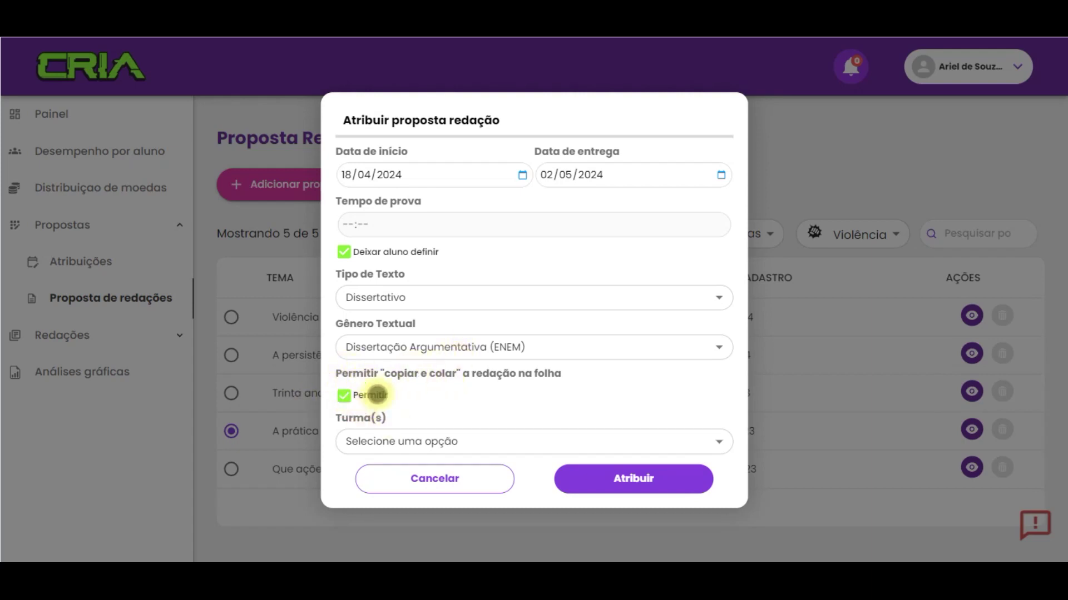
Step: Choose the classes Extensivo Manhã ENEM 1 and 3D - Manhã and assign the proposal to them
left_click(490, 447)
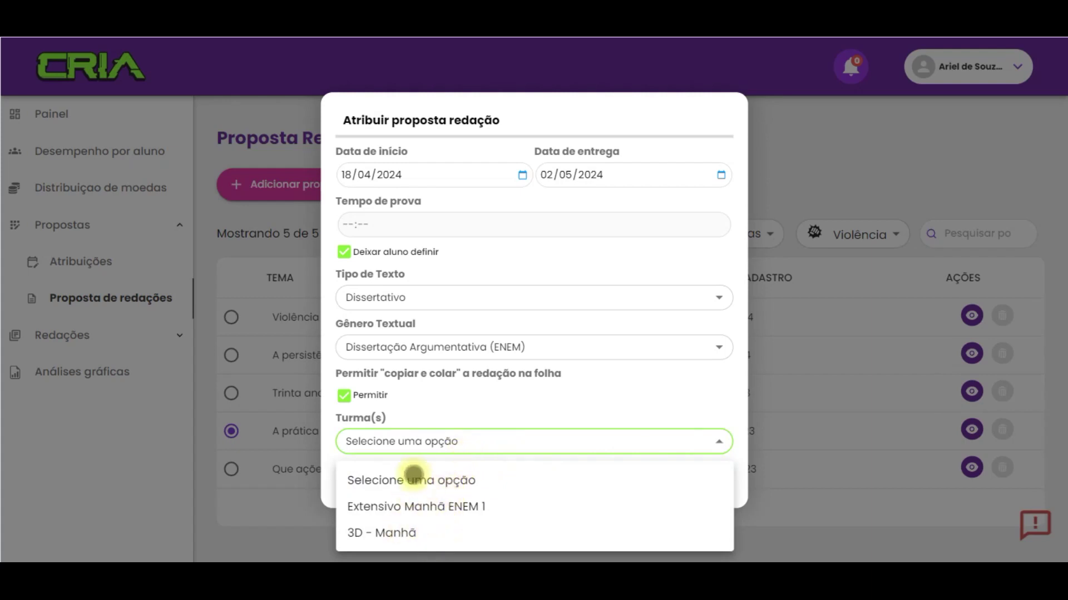
left_click(411, 506)
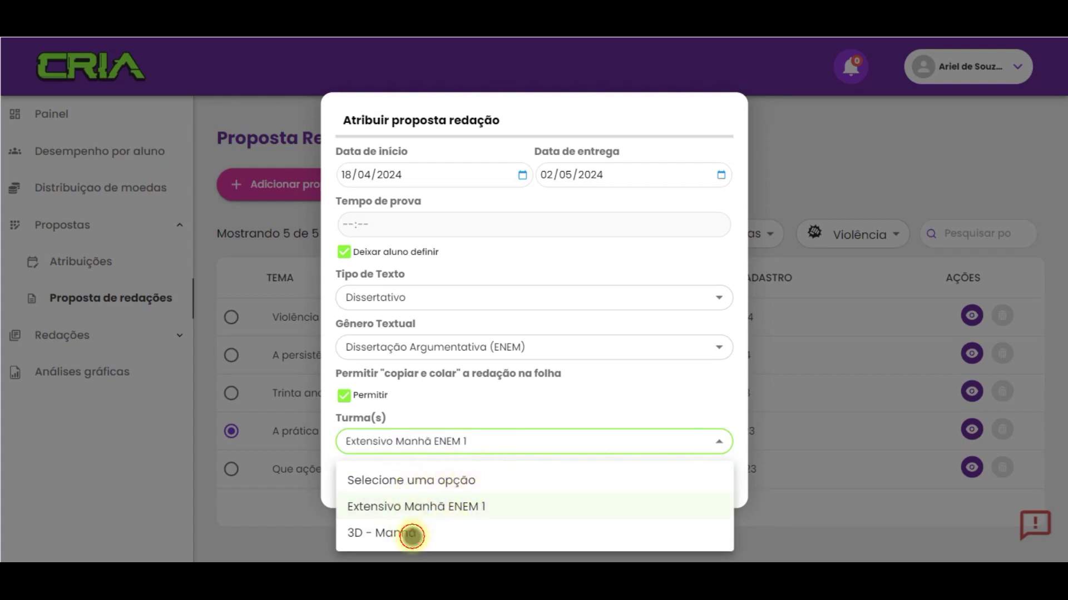
left_click(410, 532)
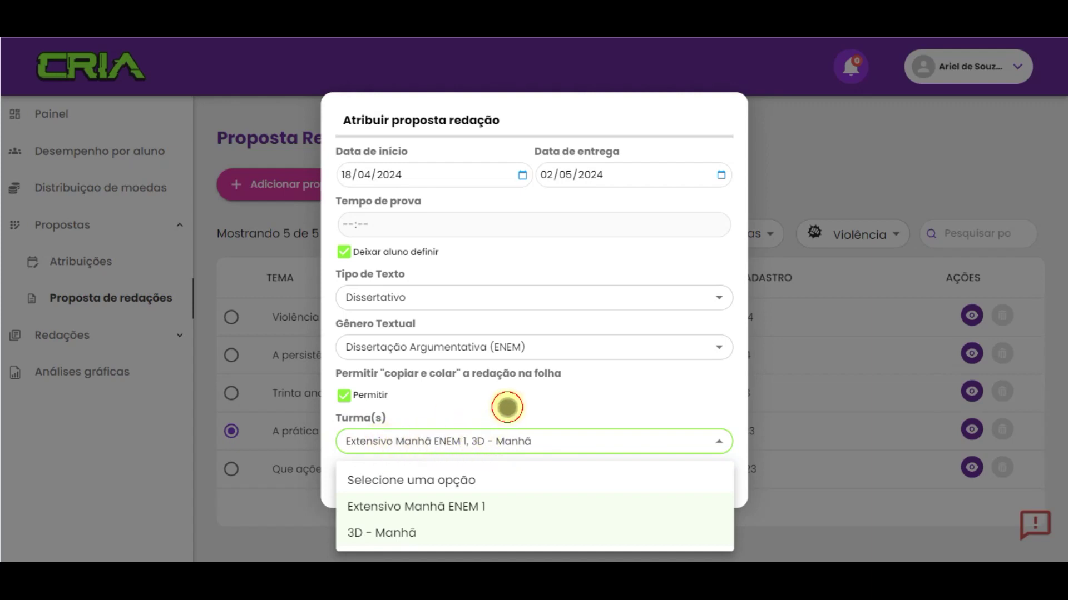
left_click(505, 406)
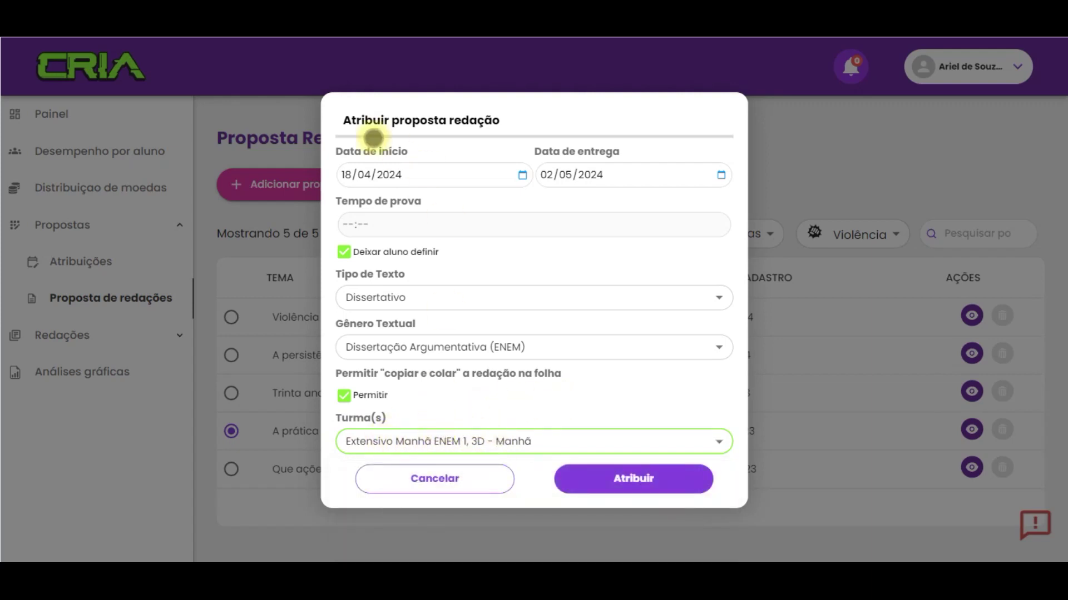
left_click(661, 485)
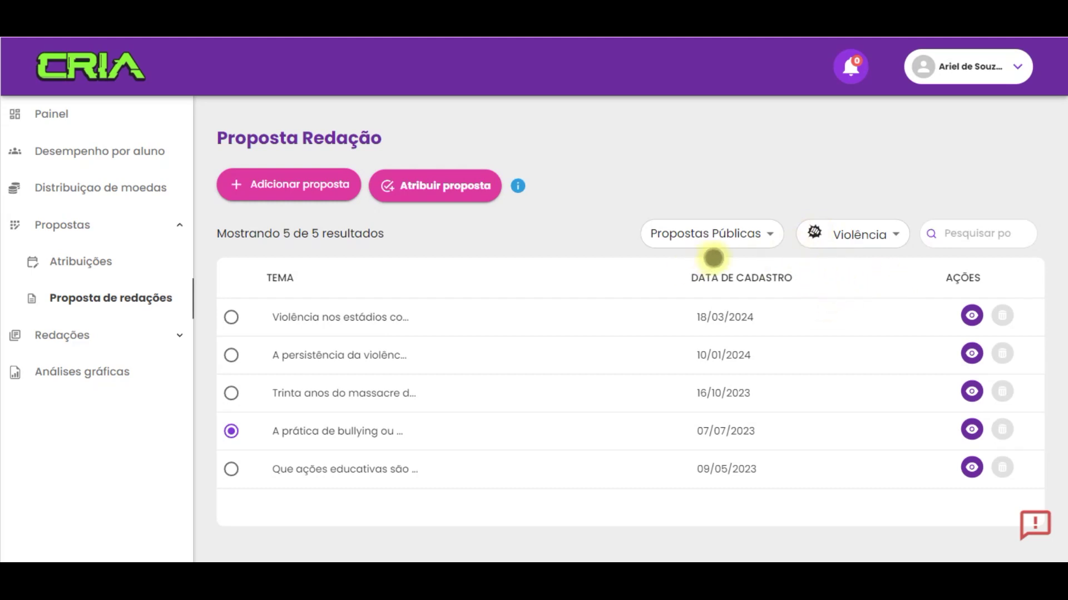
Step: Start adding a new essay proposal, read the instructions for its motivating text, and acknowledge them
left_click(284, 185)
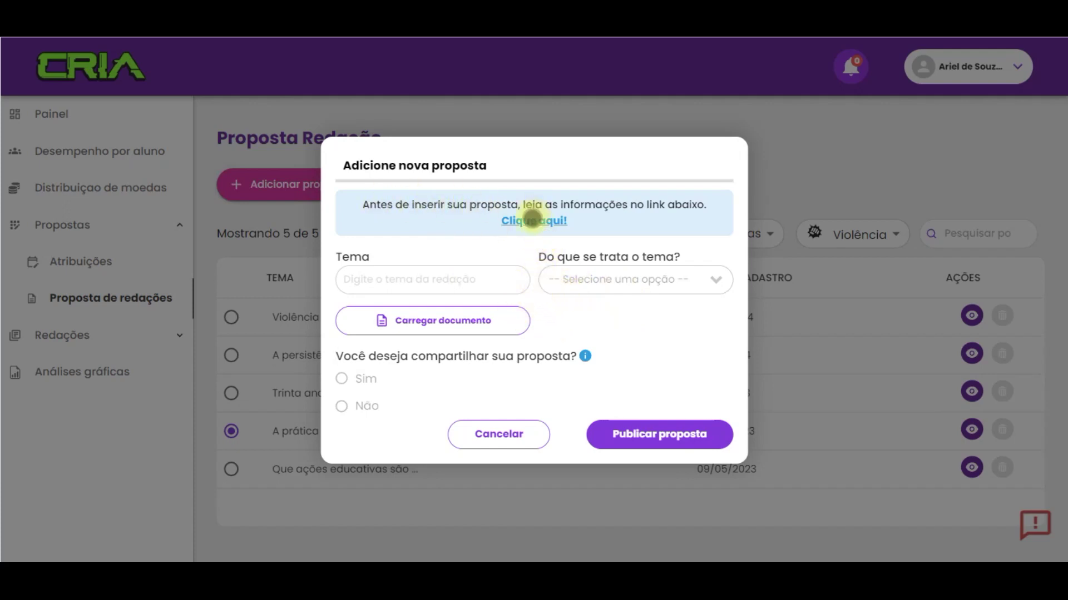
left_click(532, 220)
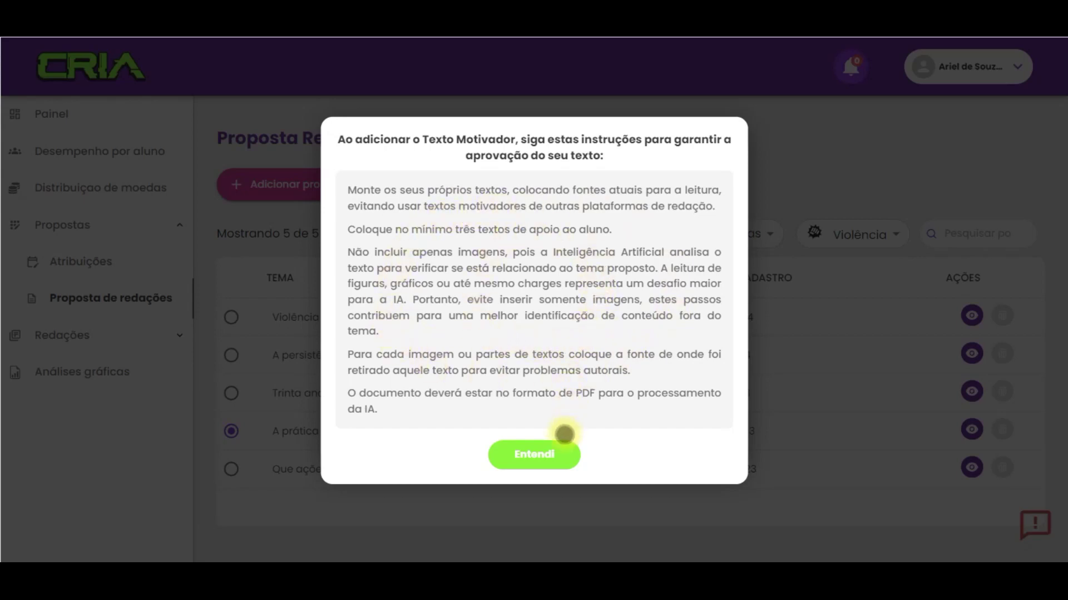
left_click(526, 454)
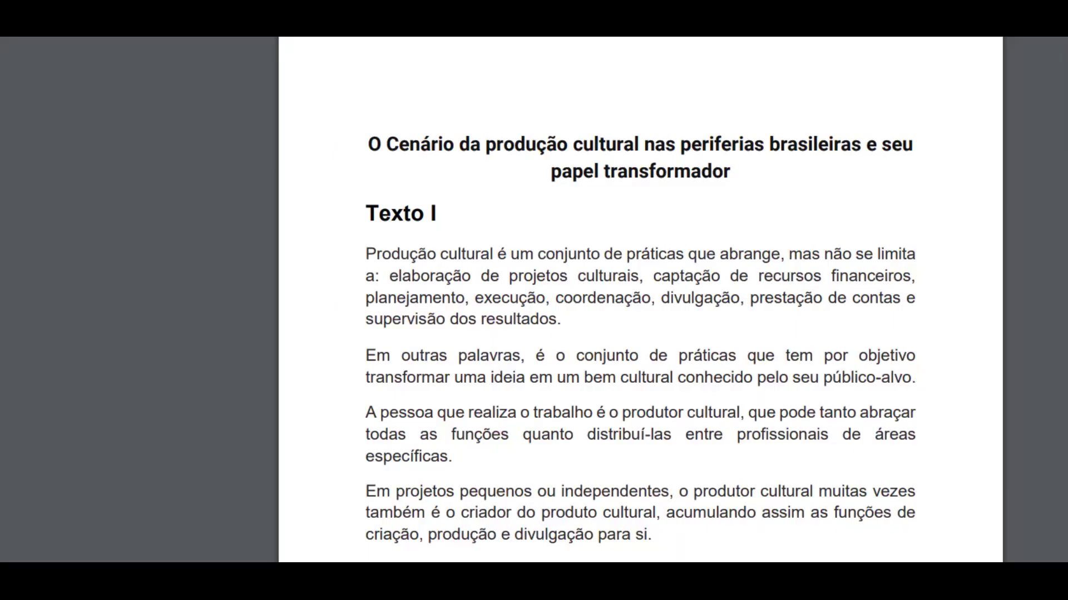
Step: Examine the example motivating-text document on cultural production in Brazilian peripheries, highlighting its title and the "Texto I" heading
scroll(673, 218, "down", 2)
scroll(673, 218, "up", 2)
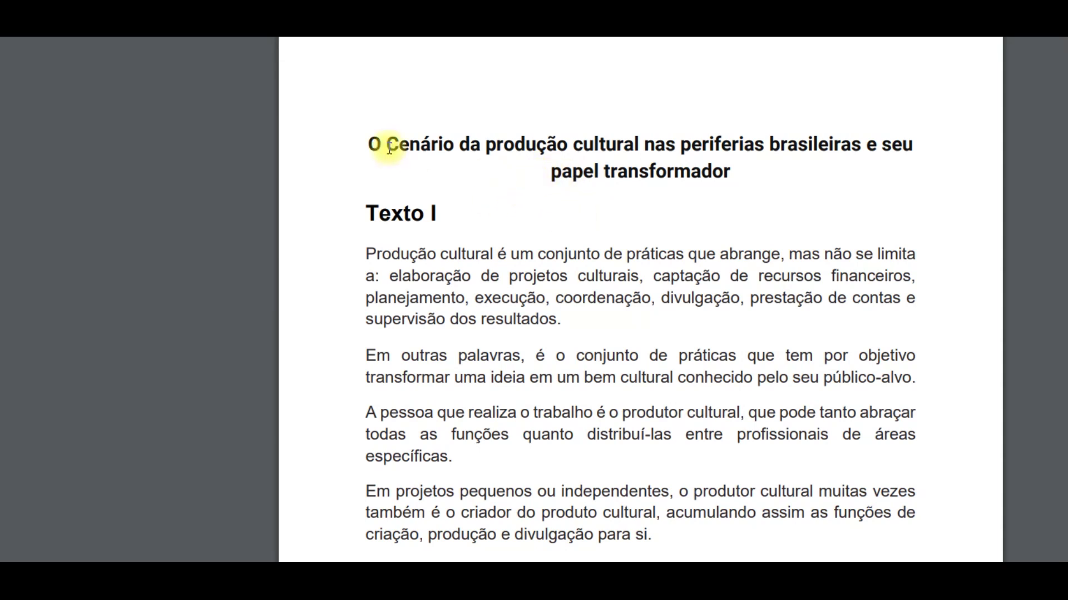
left_click_drag(374, 144, 716, 170)
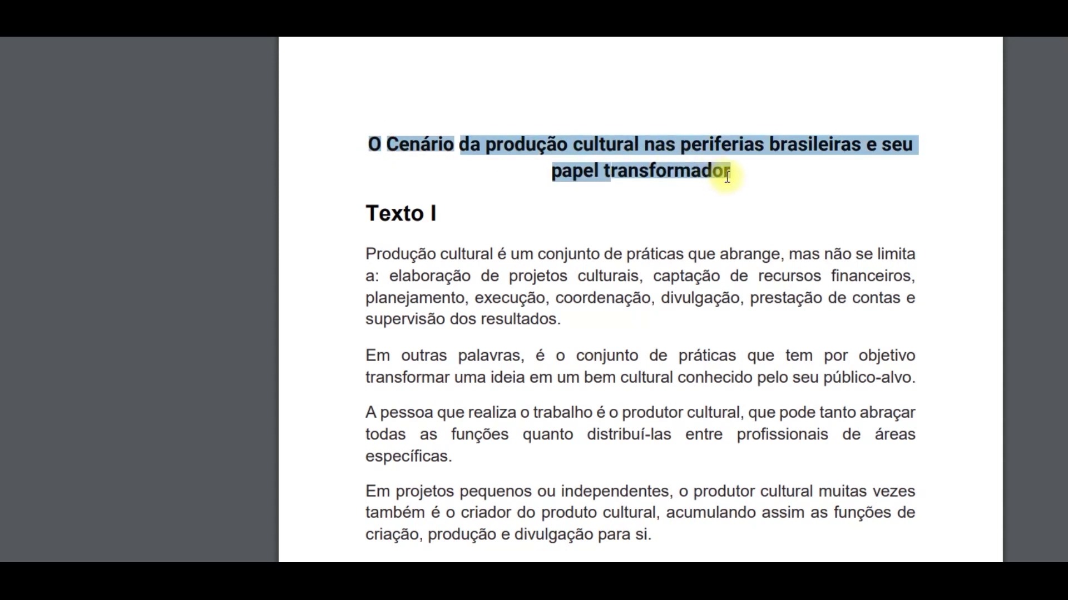
left_click(446, 138)
left_click(366, 140)
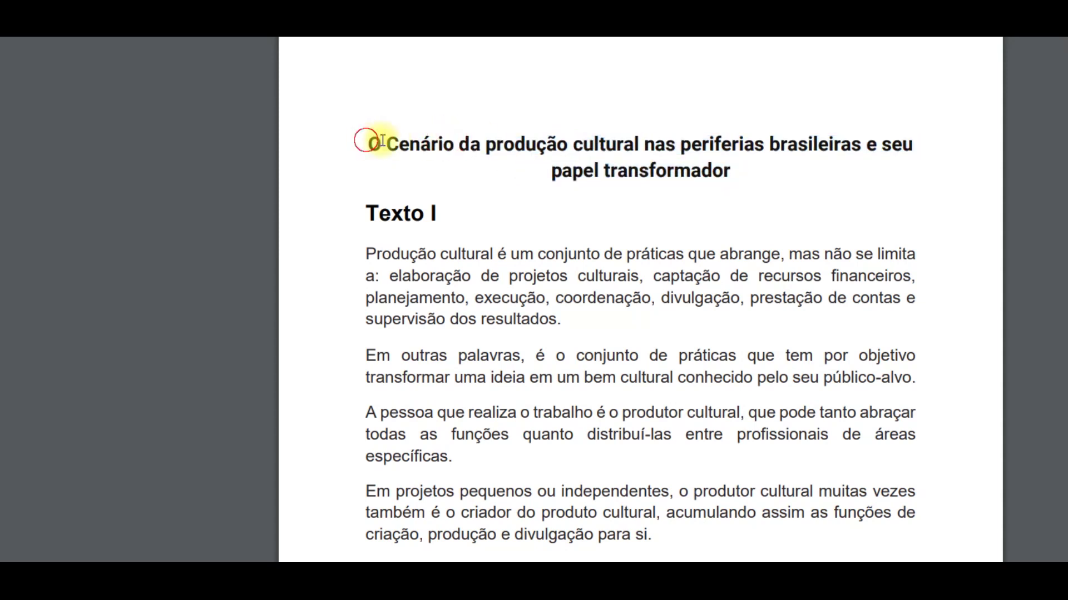
left_click_drag(382, 140, 717, 171)
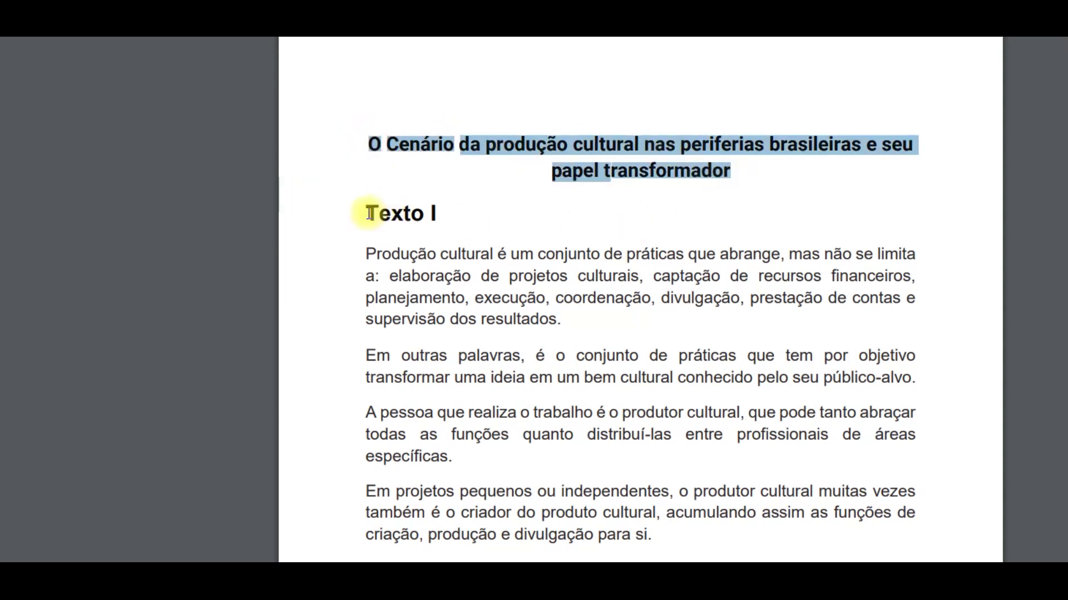
left_click_drag(369, 213, 477, 211)
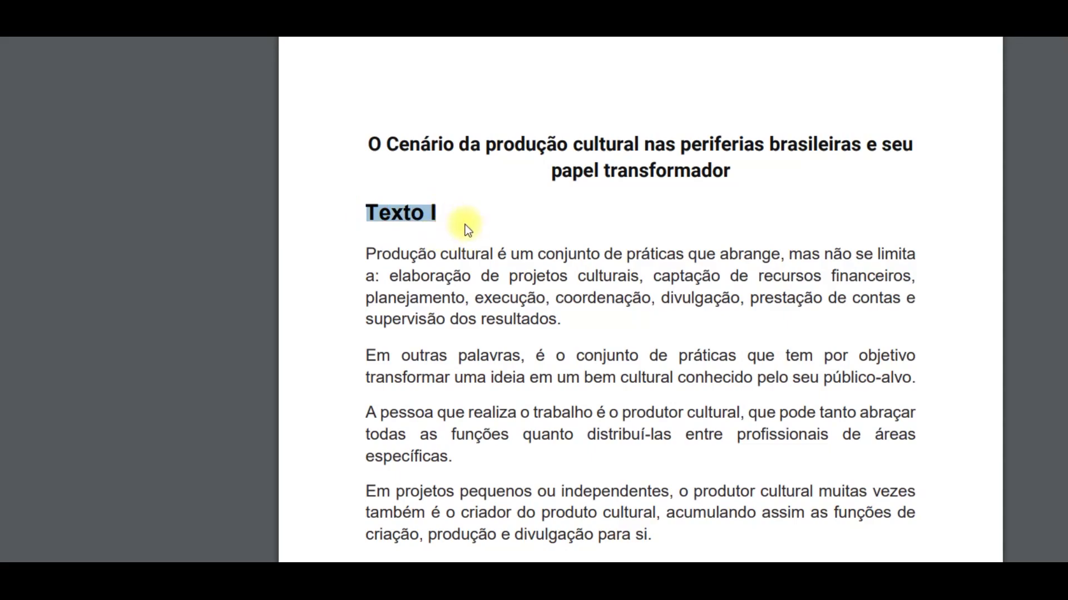